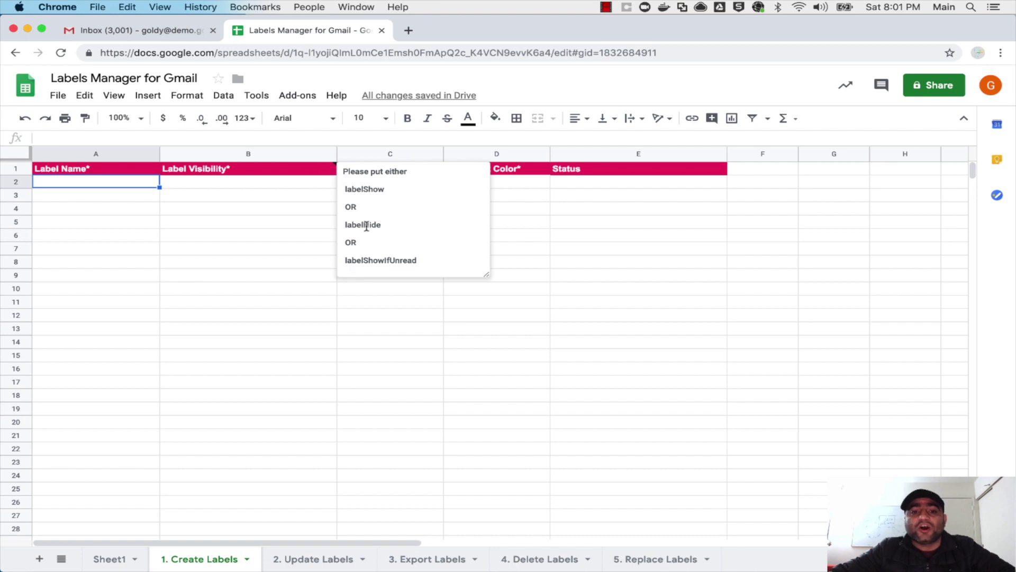
Review the validation note on the Label Visibility cells, then start a new browser tab
{"action": "left_click", "coordinate": [279, 214]}
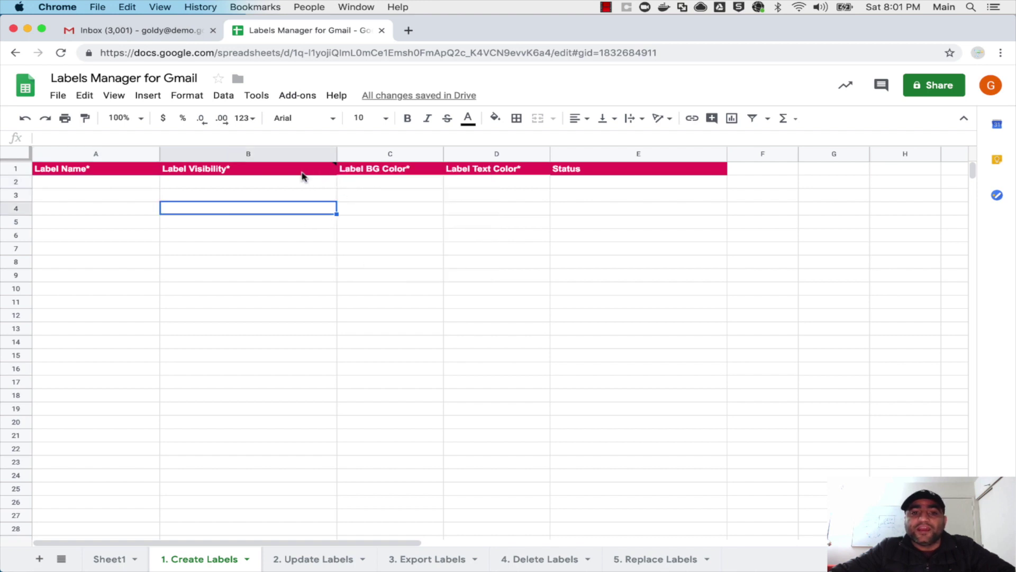
{"action": "left_click", "coordinate": [275, 186]}
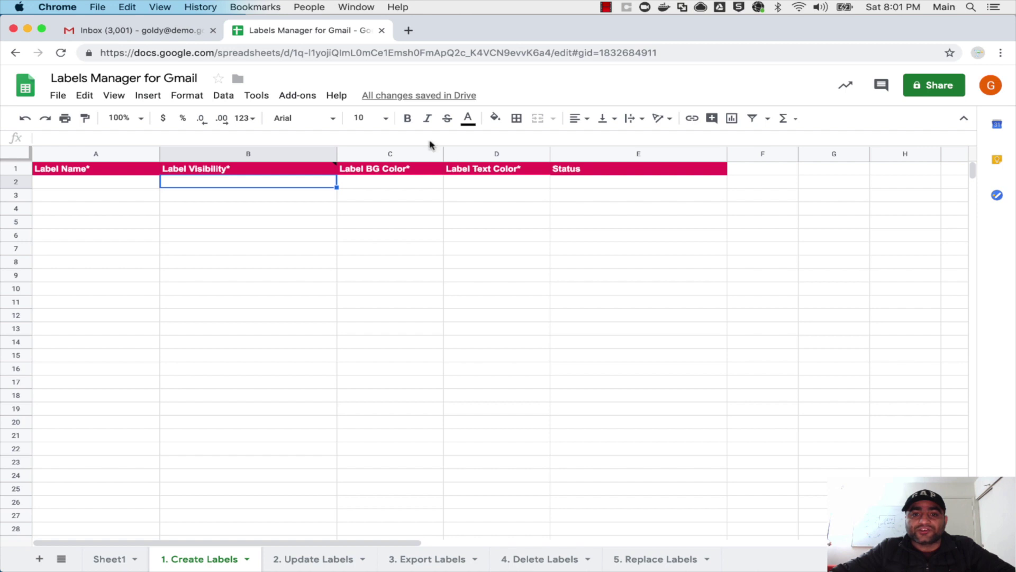
{"action": "left_click", "coordinate": [408, 31]}
{"action": "type", "text": "goldy"}
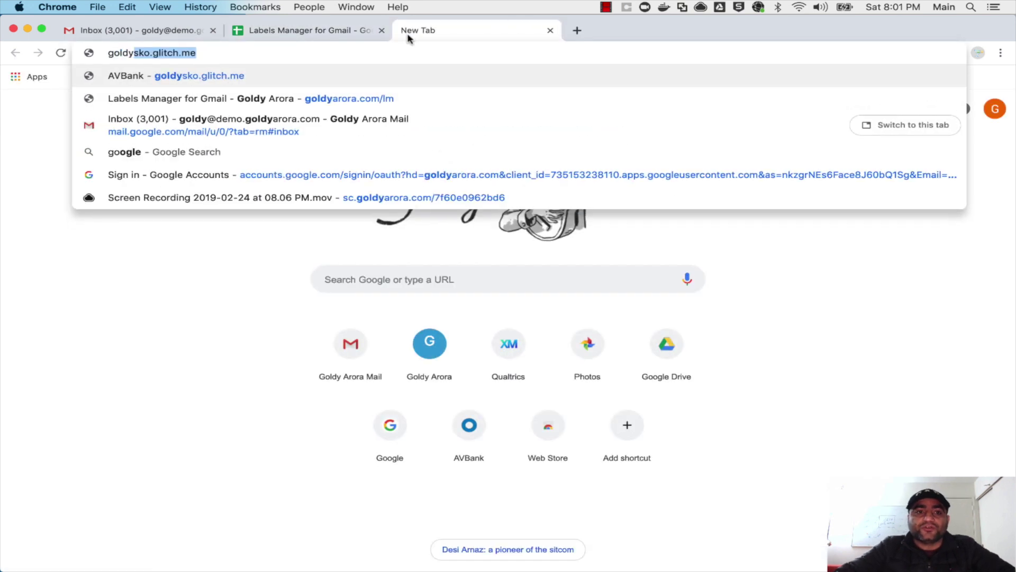
{"action": "type", "text": "arora.com"}
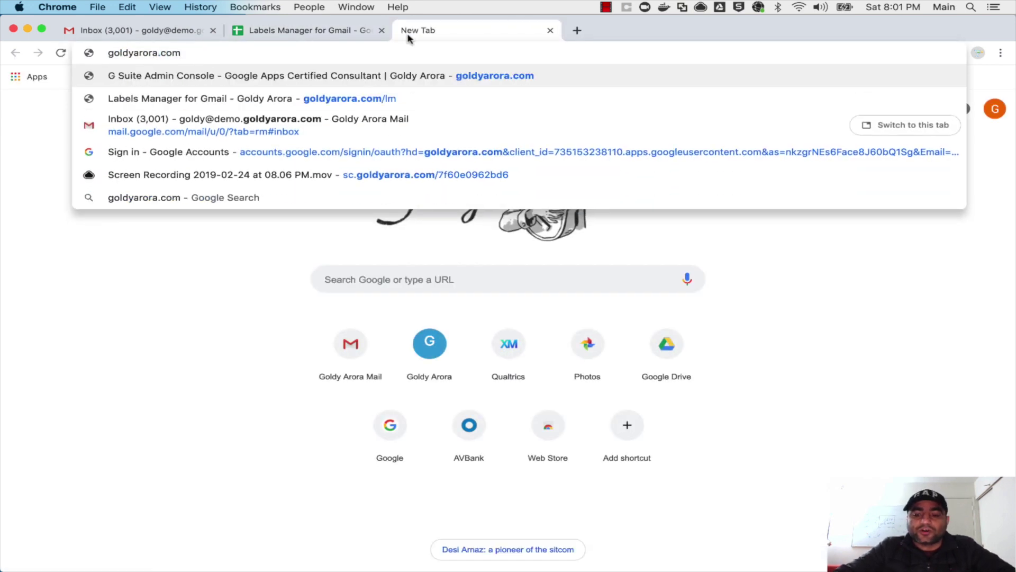
{"action": "type", "text": "/lm"}
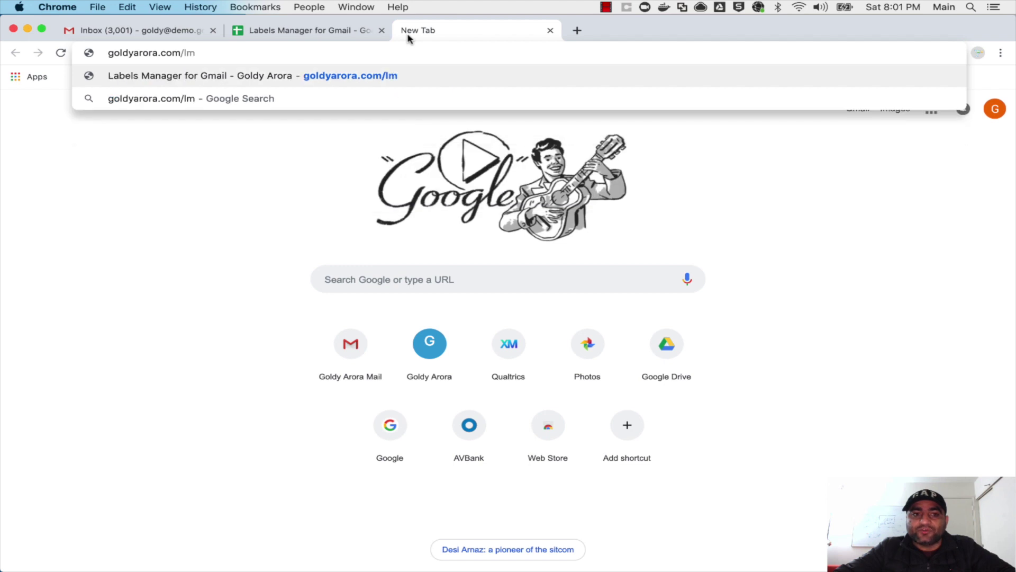
Load goldyarora.com/lm and review the allowed label background colour codes in its FAQ
{"action": "key", "text": "Return"}
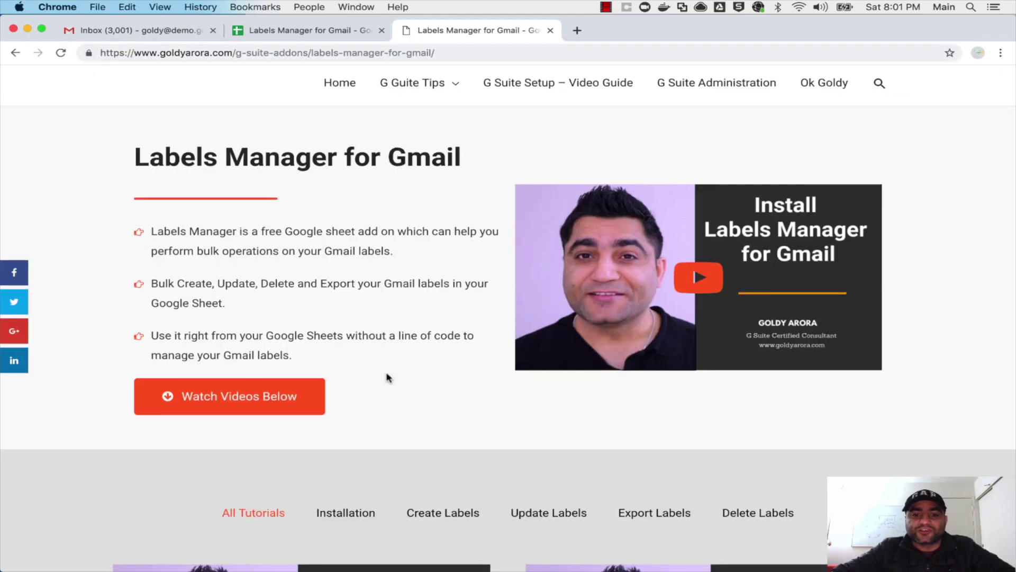
{"action": "scroll", "coordinate": [386, 378], "scroll_direction": "down", "scroll_amount": 5}
{"action": "scroll", "coordinate": [387, 377], "scroll_direction": "down", "scroll_amount": 4}
{"action": "scroll", "coordinate": [386, 377], "scroll_direction": "down", "scroll_amount": 4}
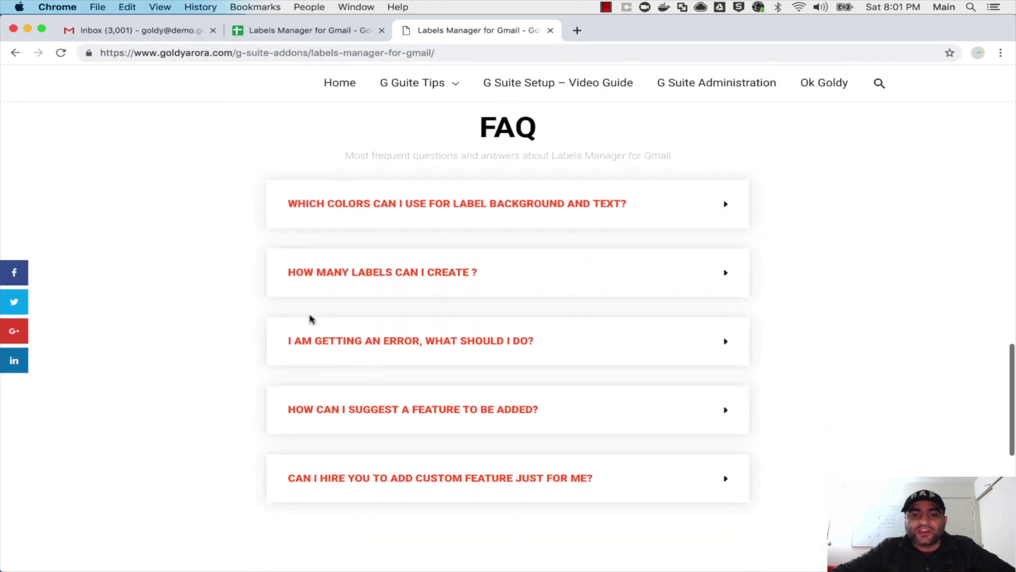
{"action": "left_click", "coordinate": [377, 213]}
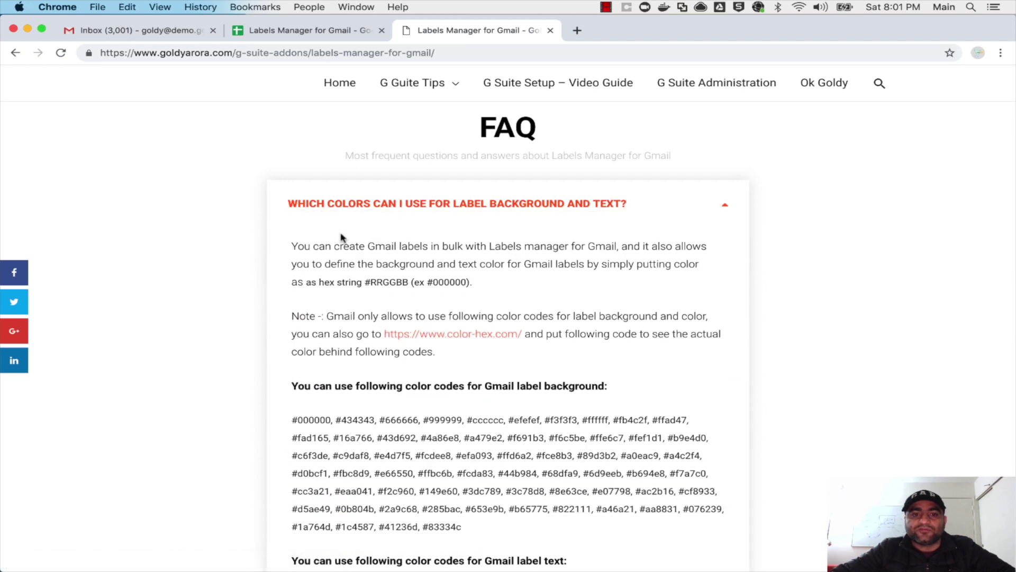
{"action": "scroll", "coordinate": [341, 334], "scroll_direction": "down", "scroll_amount": 2}
{"action": "scroll", "coordinate": [348, 334], "scroll_direction": "down", "scroll_amount": 1}
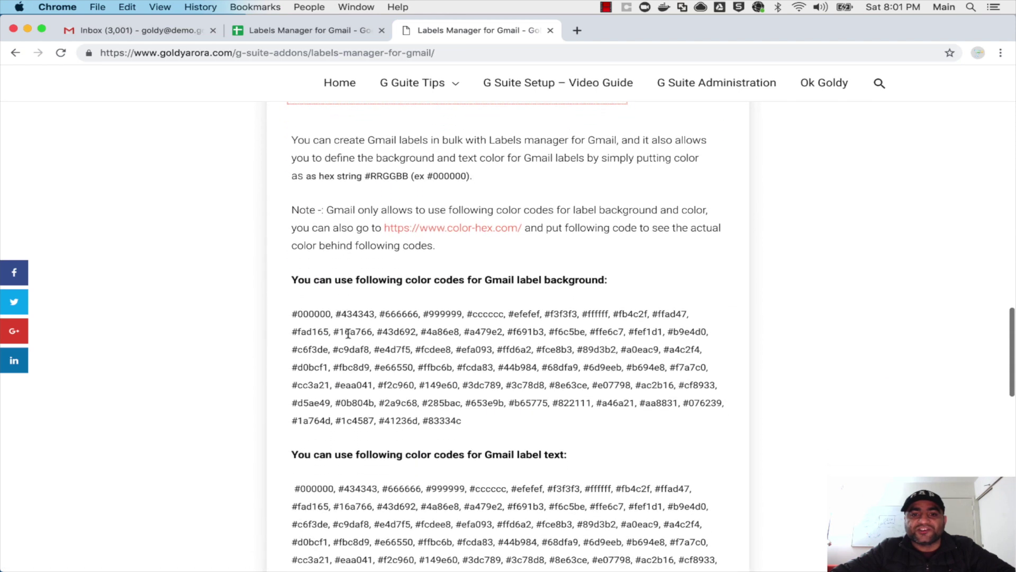
{"action": "left_click_drag", "start_coordinate": [293, 313], "coordinate": [542, 425]}
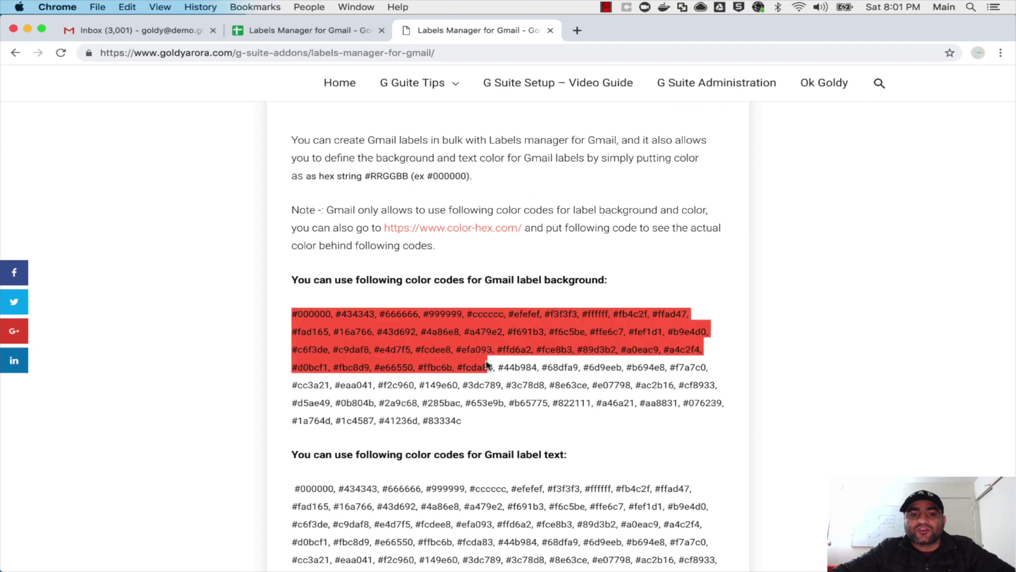
{"action": "left_click", "coordinate": [505, 426]}
{"action": "scroll", "coordinate": [501, 421], "scroll_direction": "down", "scroll_amount": 2}
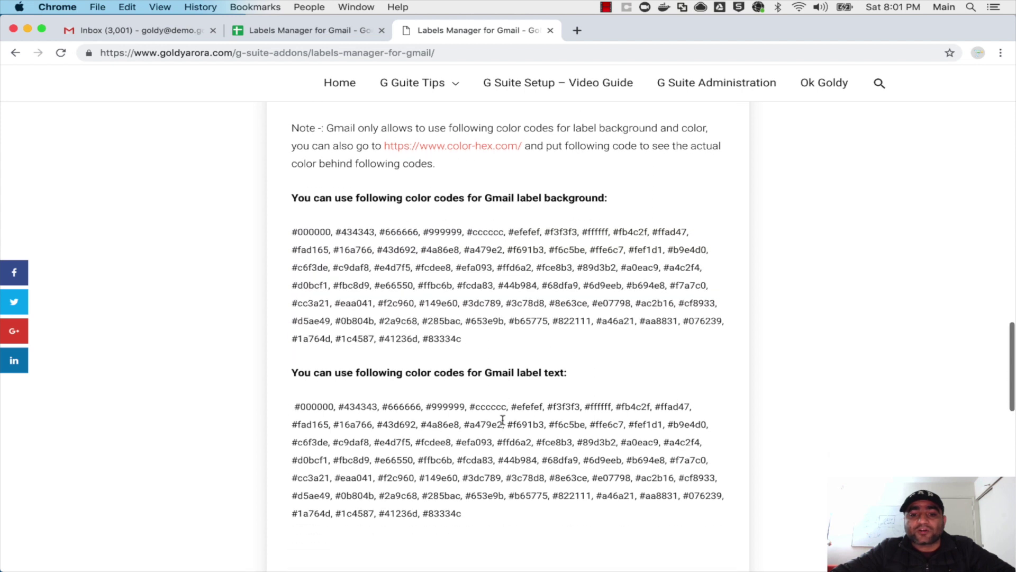
Review the allowed label text colour codes, then return to the Labels Manager spreadsheet
{"action": "left_click_drag", "start_coordinate": [296, 407], "coordinate": [465, 513]}
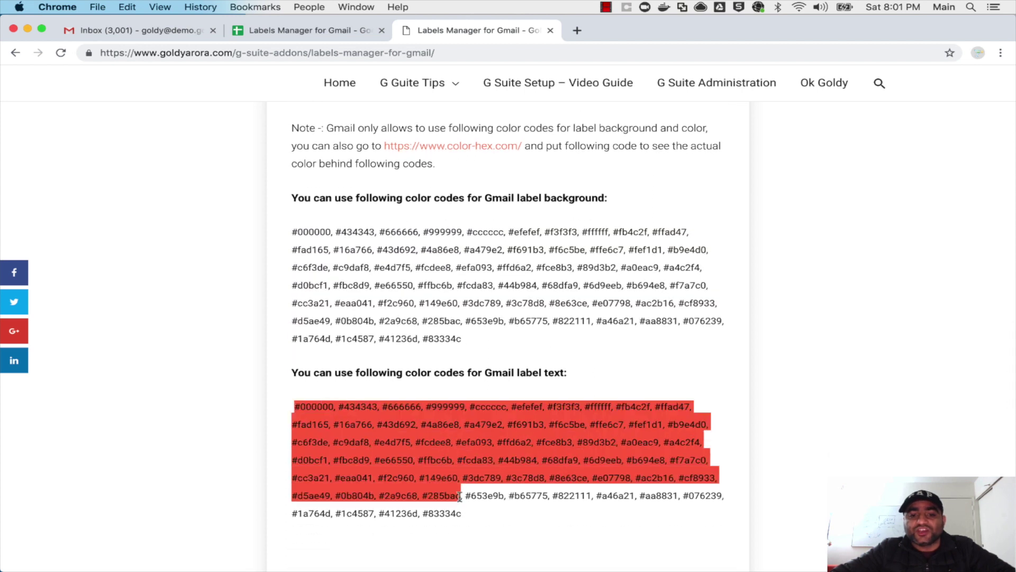
{"action": "left_click", "coordinate": [530, 384]}
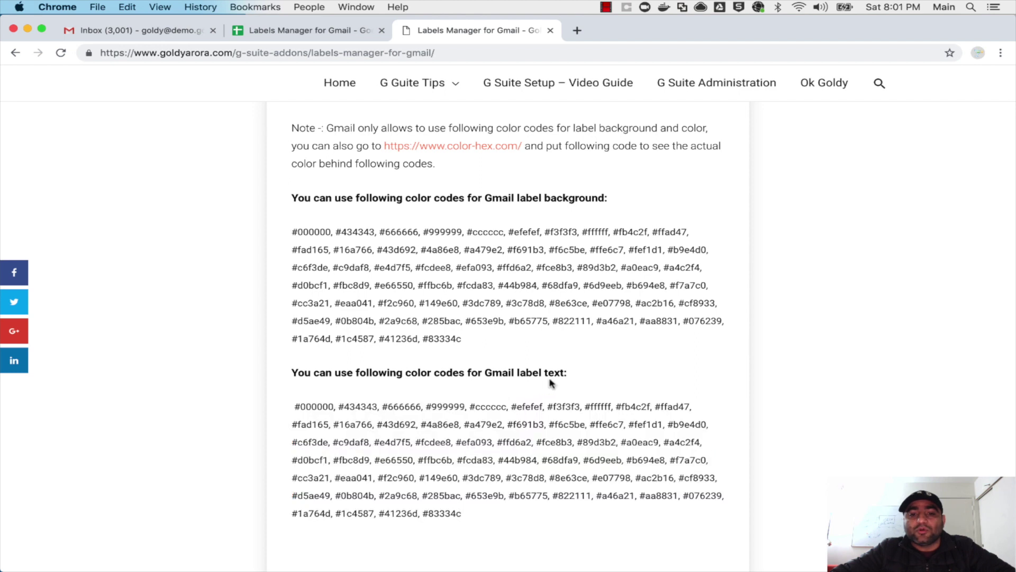
{"action": "left_click", "coordinate": [294, 32]}
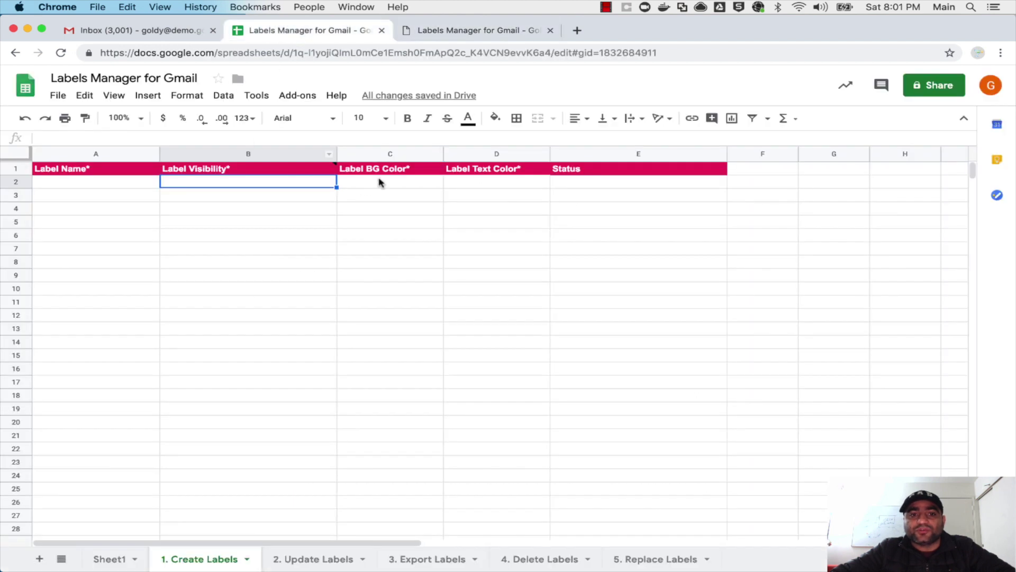
Paste the ten prepared label rows into the sheet starting at A2
{"action": "left_click", "coordinate": [142, 187]}
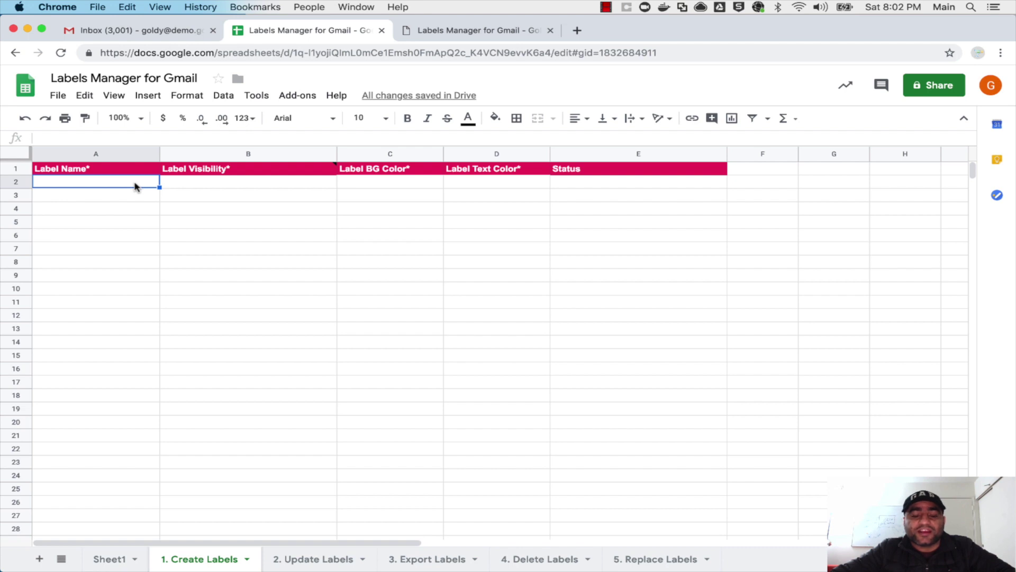
{"action": "type", "text": "1\tlabelShow\t#000000\t#ffffff 2\tlabelShow\t#000000\t#ffffff 3\tlabelShow\t#000000\t#ffffff 4\tlabelShow\t#000000\t#ffffff 5\tlabelShow\t#000000\t#ffffff 6\tlabelShow\t#000000\t#ffffff 7\tlabelShow\t#000000\t#ffffff 7/nested\tlabelShow\t#000000\t#ffffff 8\tlabelShow\t#000000\t#ffffff 8/nested\tlabelShow\t#000000\t#ffffff"}
{"action": "left_click", "coordinate": [107, 223]}
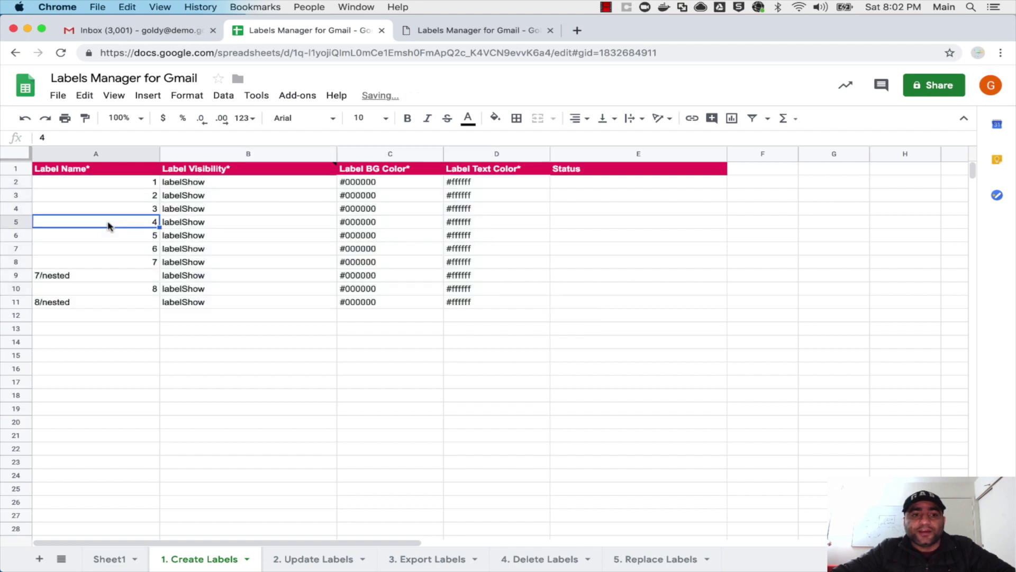
{"action": "left_click", "coordinate": [126, 267]}
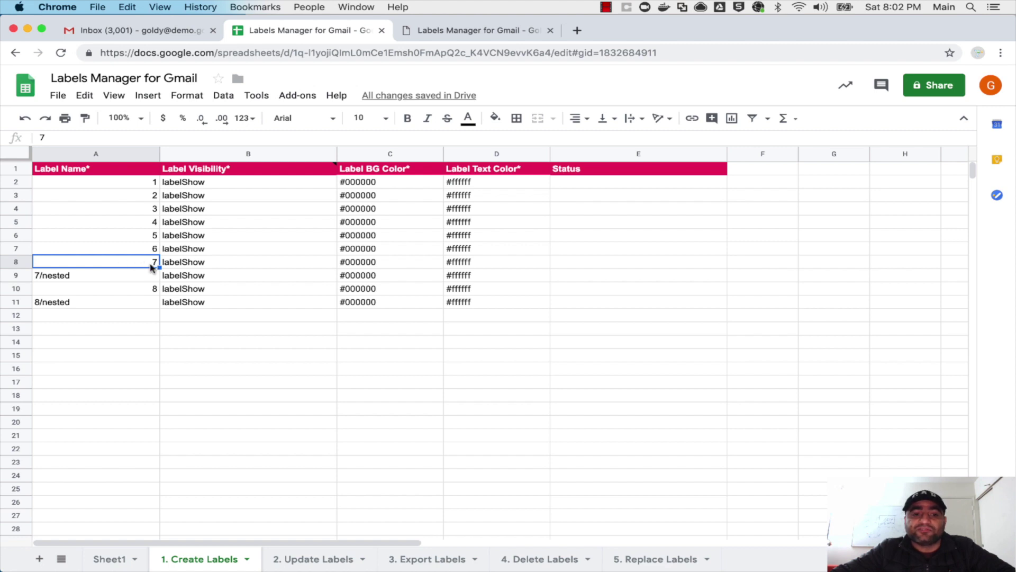
Review nested label 7/nested, its parent 7 and the Status column, then switch to Gmail
{"action": "left_click", "coordinate": [61, 279]}
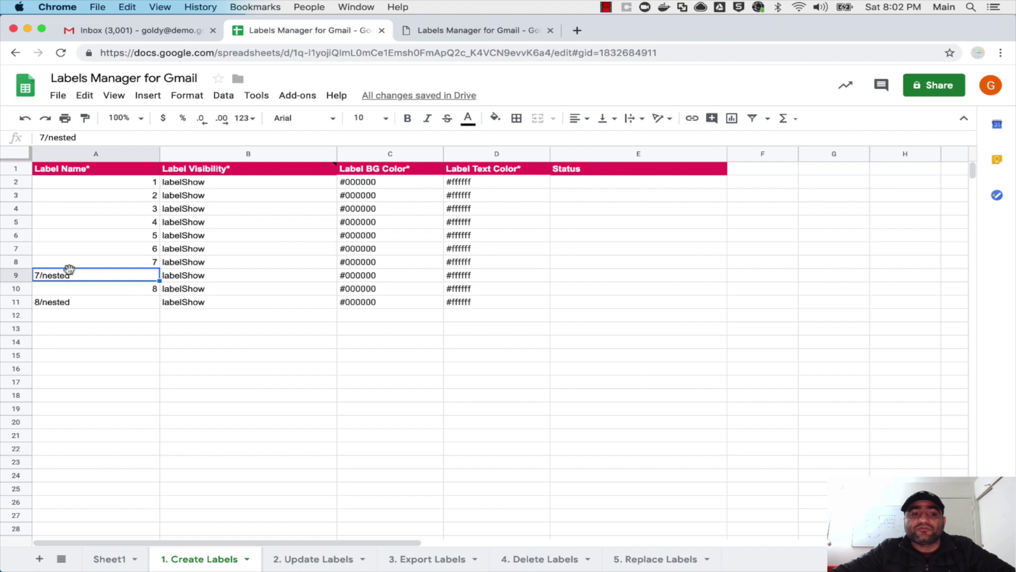
{"action": "left_click", "coordinate": [110, 267]}
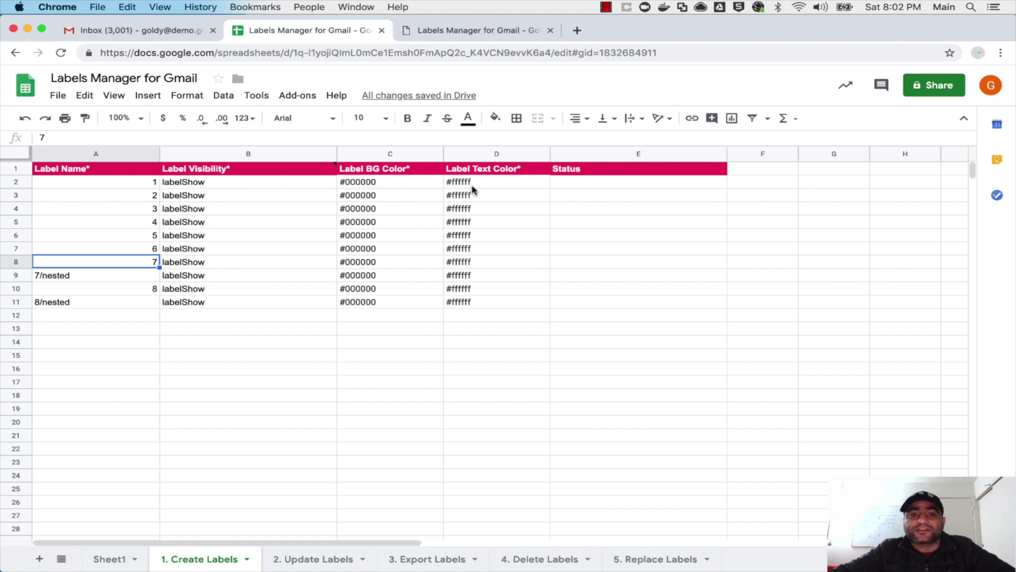
{"action": "left_click", "coordinate": [588, 184]}
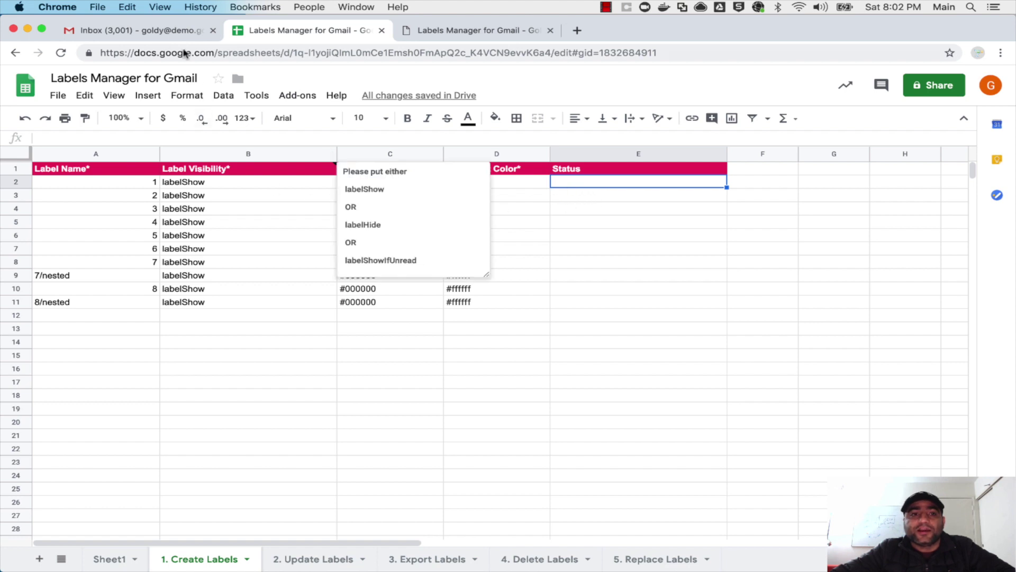
{"action": "left_click", "coordinate": [171, 32]}
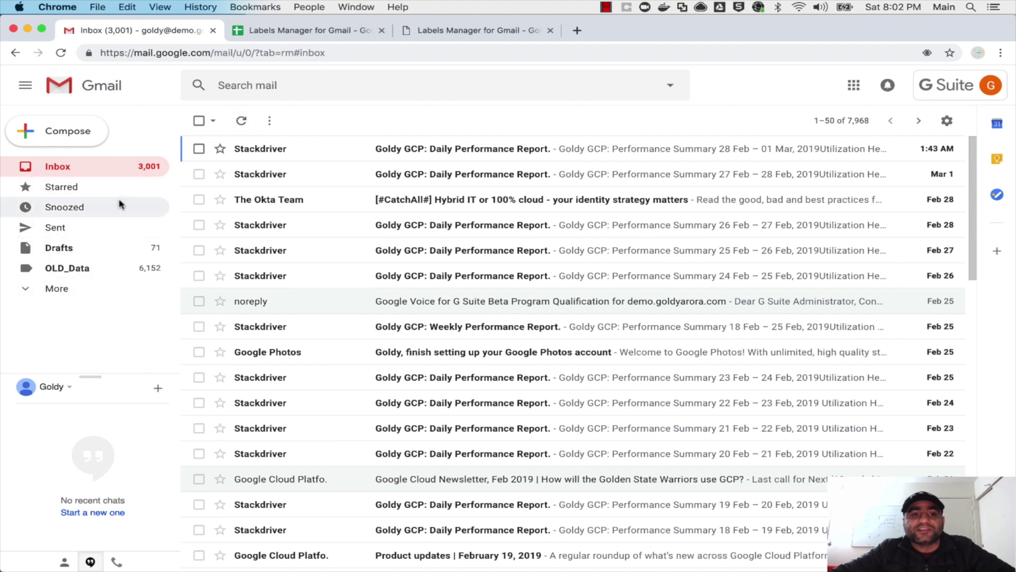
Run Add-ons > Labels Manager for Gmail > 1. Create Labels on the sheet rows
{"action": "left_click", "coordinate": [256, 32]}
{"action": "left_click", "coordinate": [296, 102]}
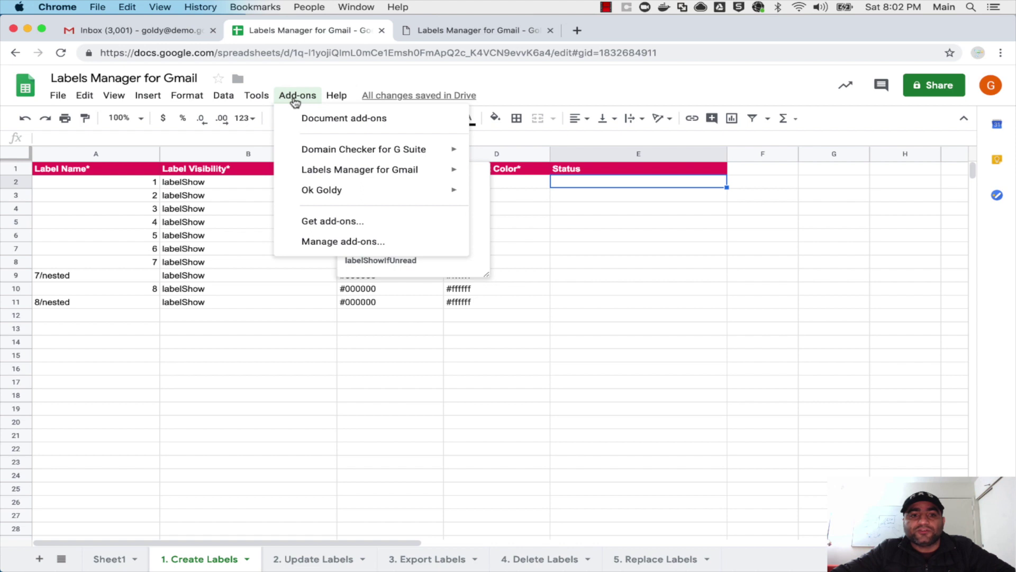
{"action": "mouse_move", "coordinate": [360, 169]}
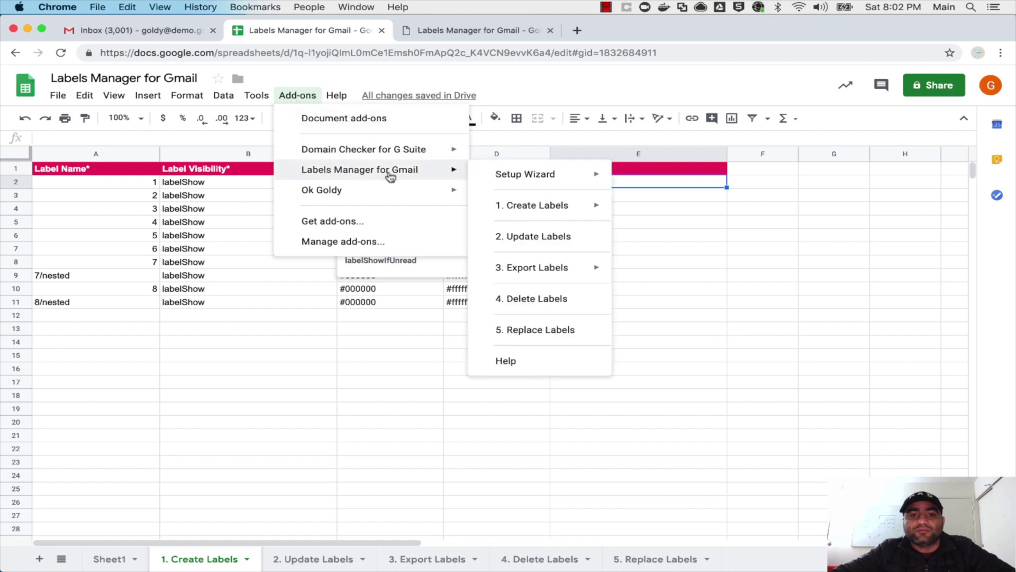
{"action": "mouse_move", "coordinate": [532, 205]}
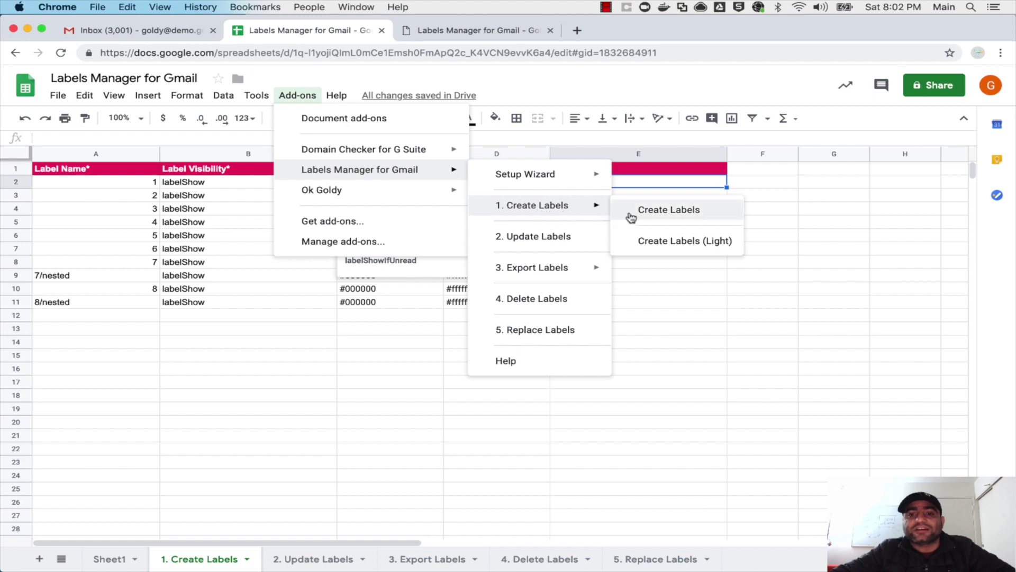
{"action": "left_click", "coordinate": [668, 211]}
Confirm label creation, then reload the Gmail inbox to show the new labels
{"action": "left_click", "coordinate": [608, 225]}
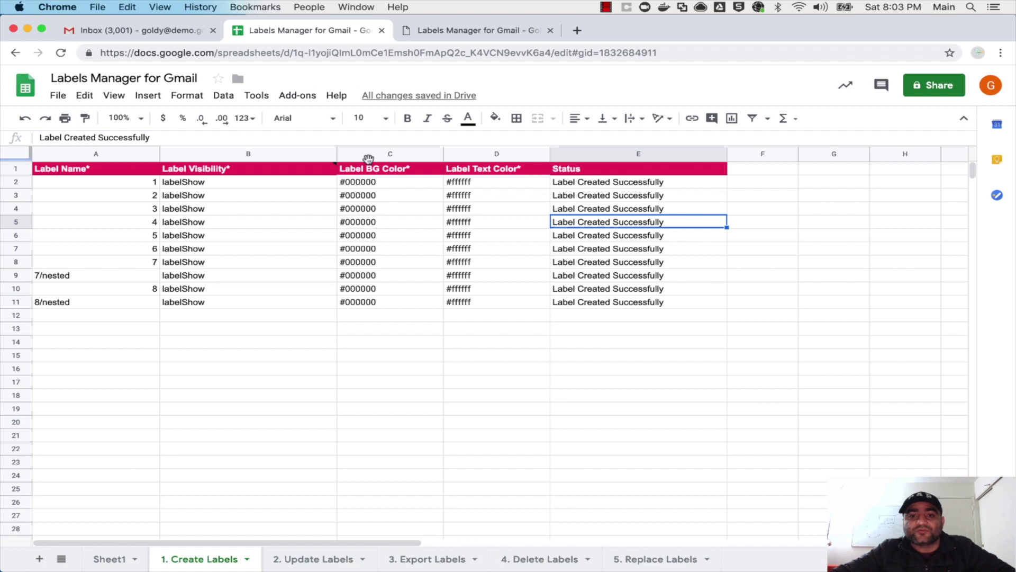
{"action": "left_click", "coordinate": [162, 30]}
{"action": "left_click", "coordinate": [61, 52]}
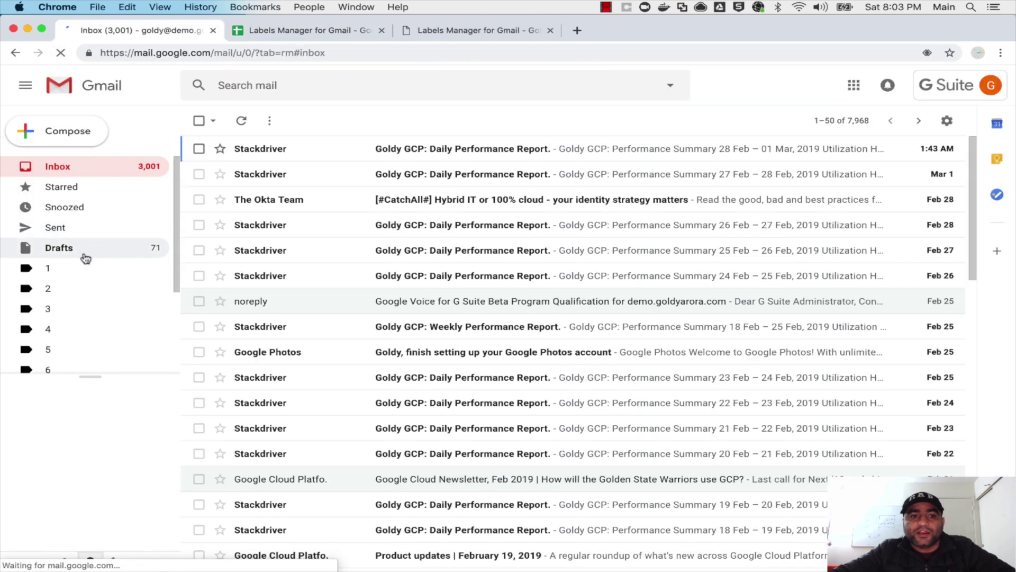
{"action": "scroll", "coordinate": [79, 275], "scroll_direction": "down", "scroll_amount": 1}
{"action": "scroll", "coordinate": [80, 274], "scroll_direction": "down", "scroll_amount": 2}
{"action": "scroll", "coordinate": [81, 274], "scroll_direction": "down", "scroll_amount": 1}
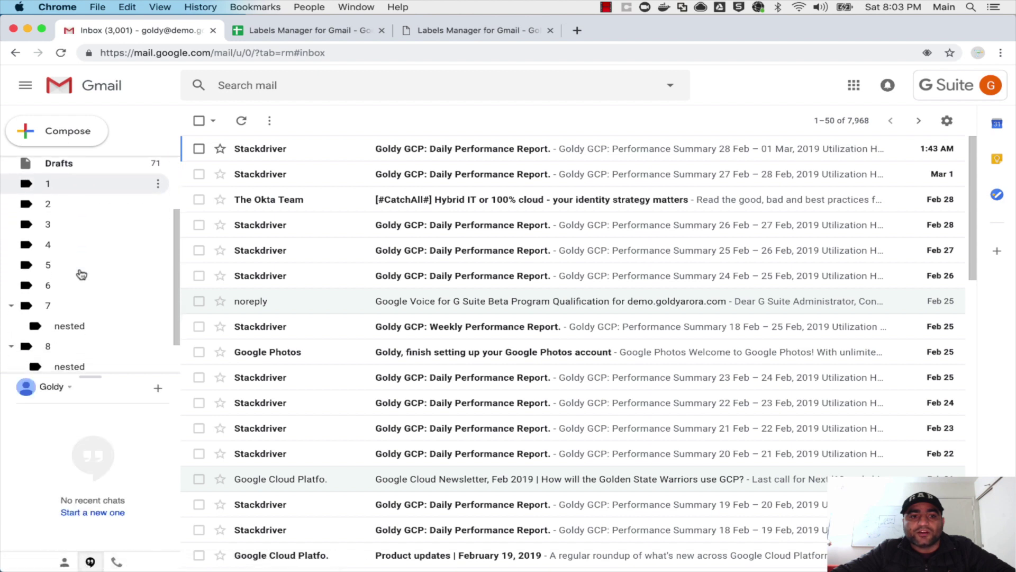
{"action": "scroll", "coordinate": [74, 298], "scroll_direction": "down", "scroll_amount": 1}
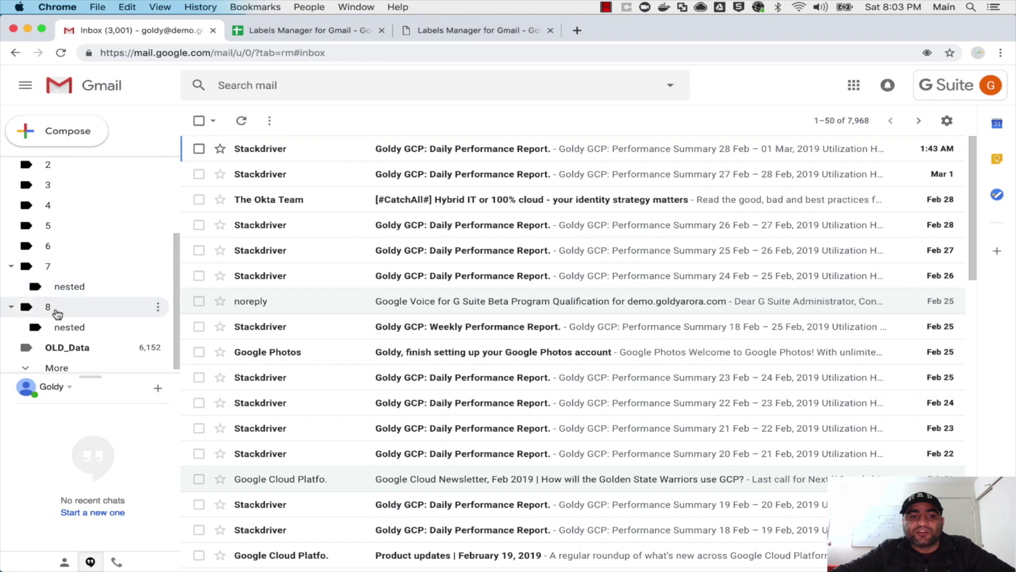
Return to the sheet, view the Labels Manager add-on options and close them without running anything
{"action": "key", "text": "ctrl+Tab"}
{"action": "left_click", "coordinate": [295, 95]}
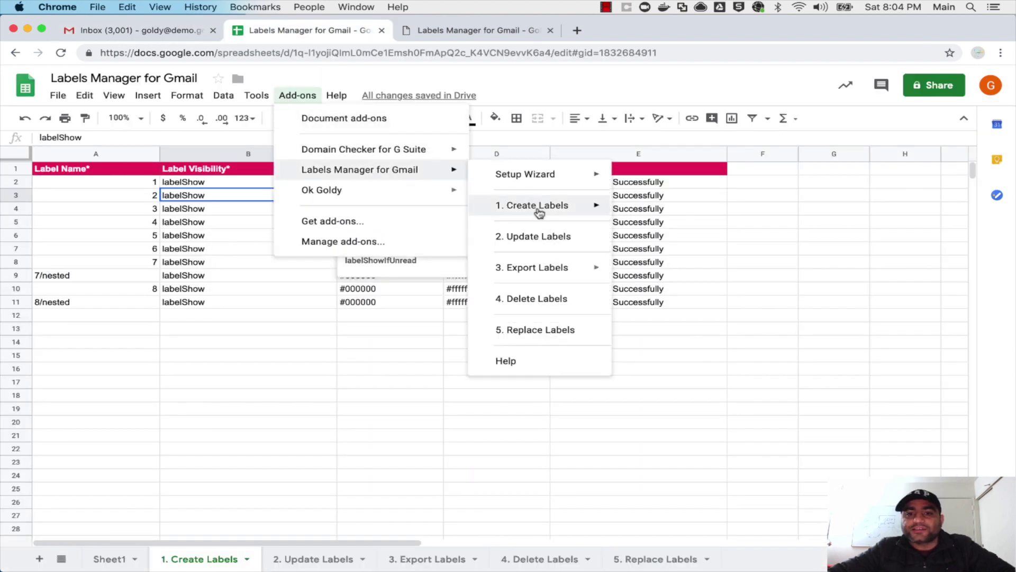
{"action": "mouse_move", "coordinate": [533, 205]}
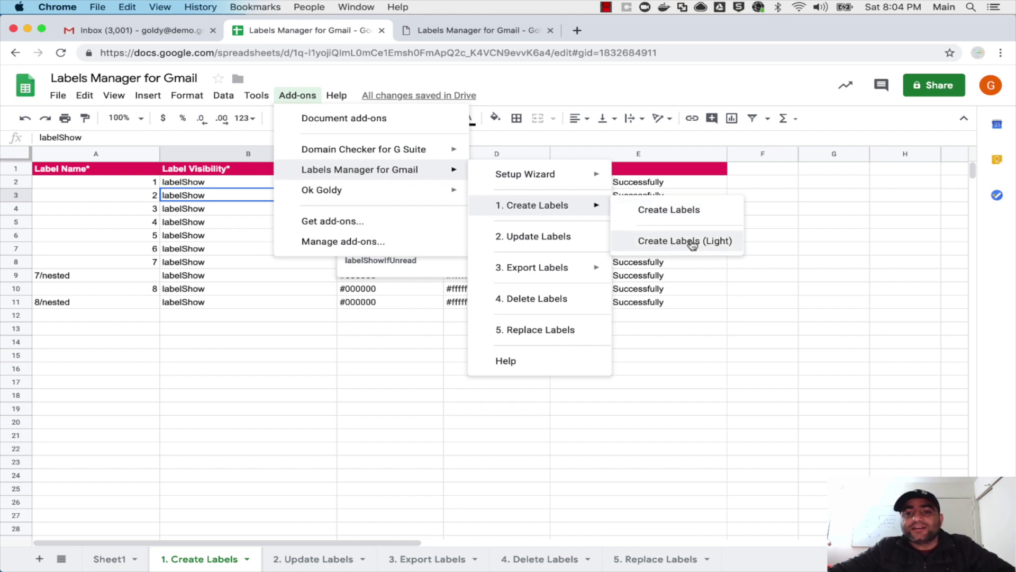
{"action": "left_click", "coordinate": [421, 354]}
Clear the visibility, colour and status entries in B2:E11 and the label names in A4:A11
{"action": "left_click", "coordinate": [303, 186]}
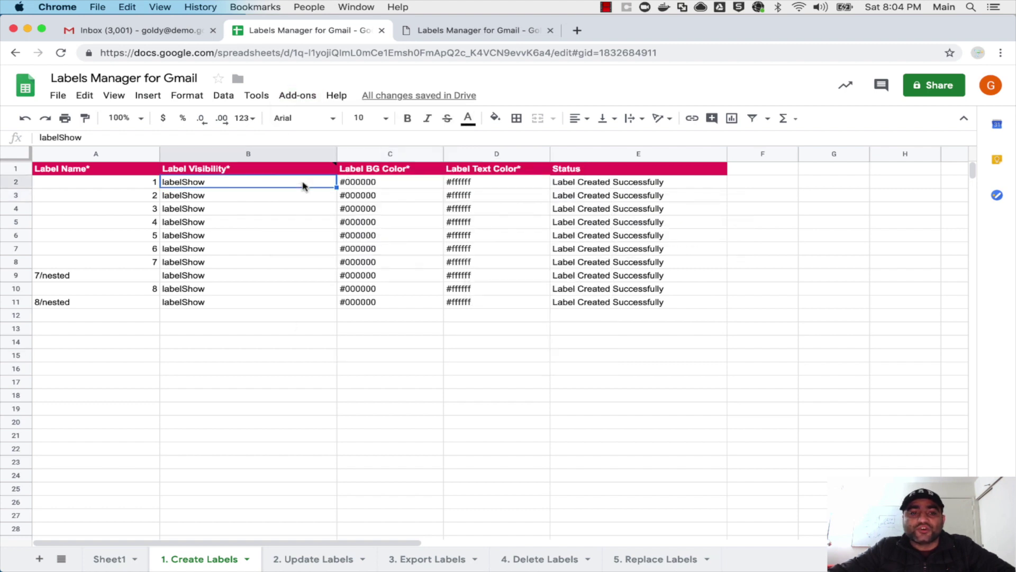
{"action": "key", "text": "shift+Down"}
{"action": "key", "text": "shift+Down"}
{"action": "key", "text": "shift+Down"}
{"action": "key", "text": "shift+Down"}
{"action": "key", "text": "shift+Down"}
{"action": "key", "text": "shift+Down"}
{"action": "key", "text": "shift+Down"}
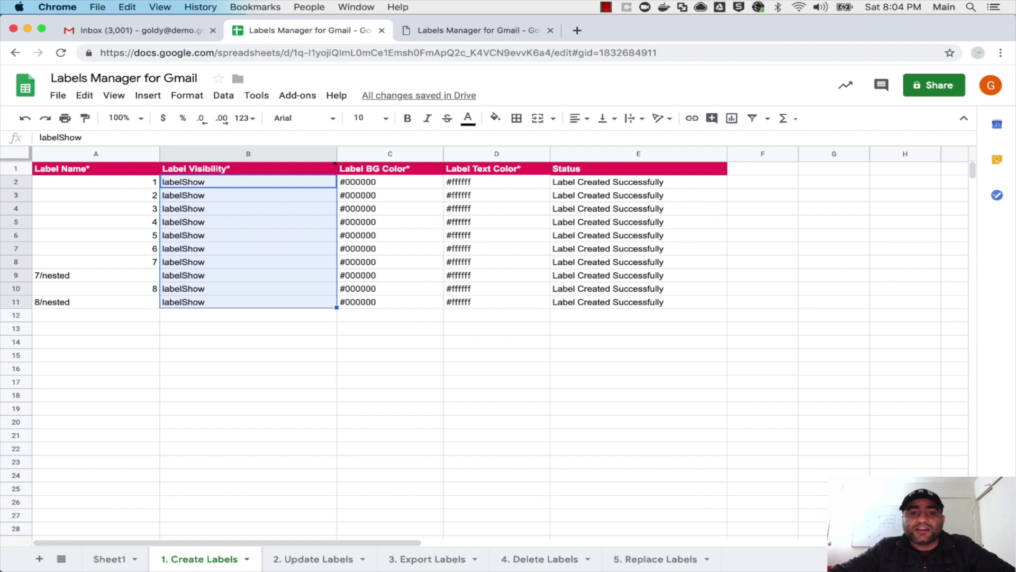
{"action": "key", "text": "shift+Right"}
{"action": "key", "text": "shift+Right"}
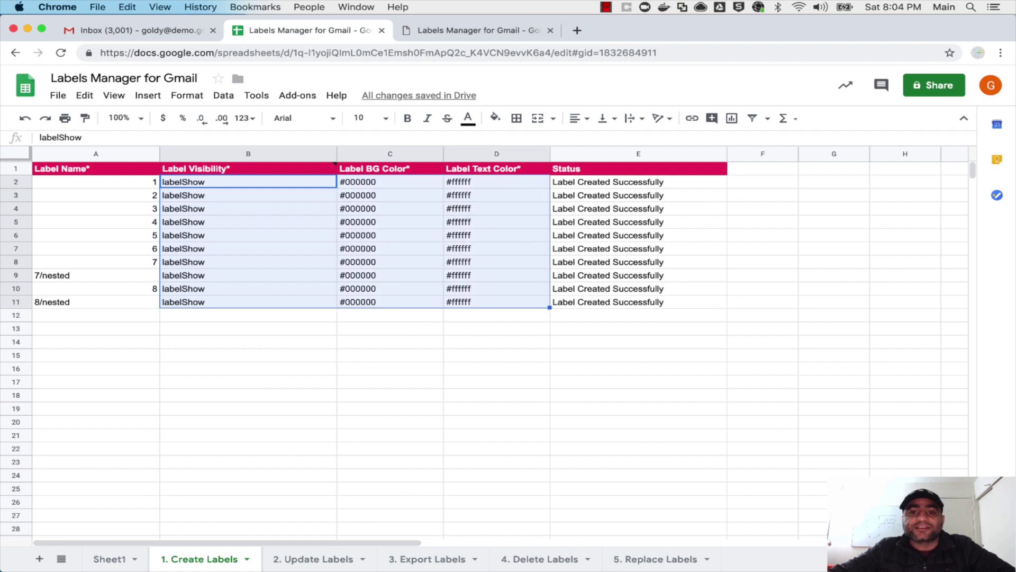
{"action": "key", "text": "shift+Right"}
{"action": "key", "text": "Delete"}
{"action": "key", "text": "Left"}
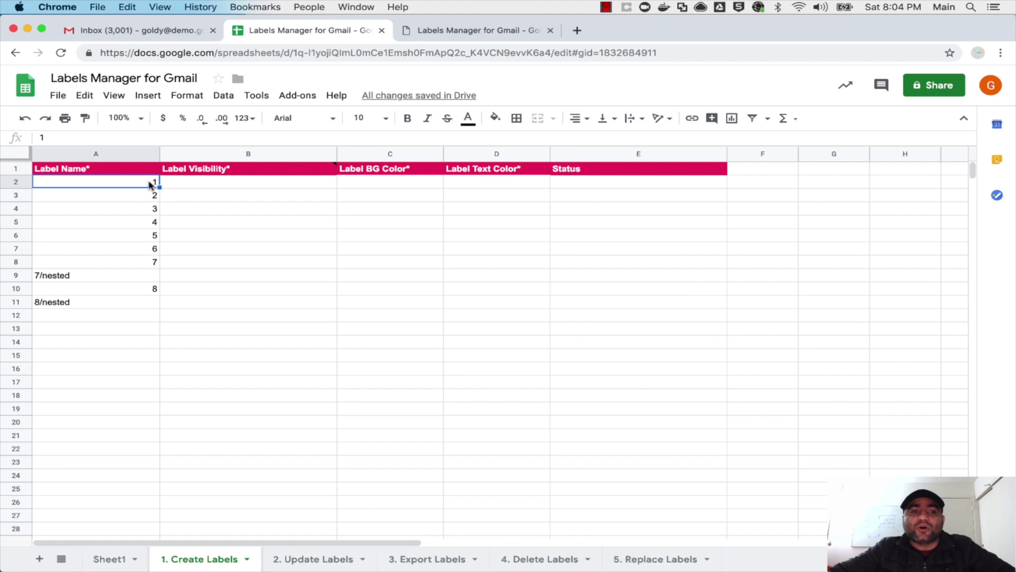
{"action": "left_click_drag", "start_coordinate": [151, 212], "coordinate": [135, 308]}
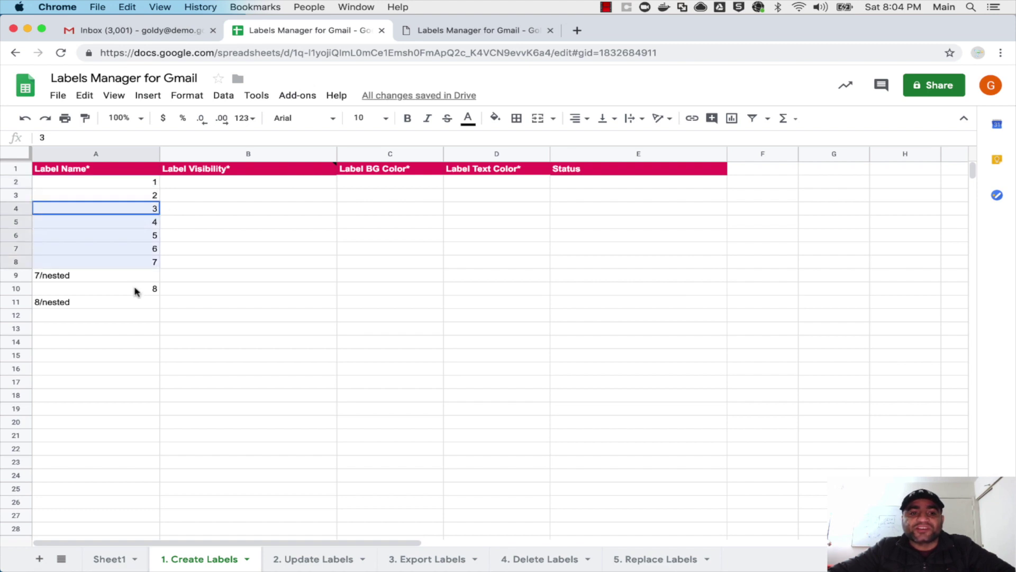
{"action": "key", "text": "Delete"}
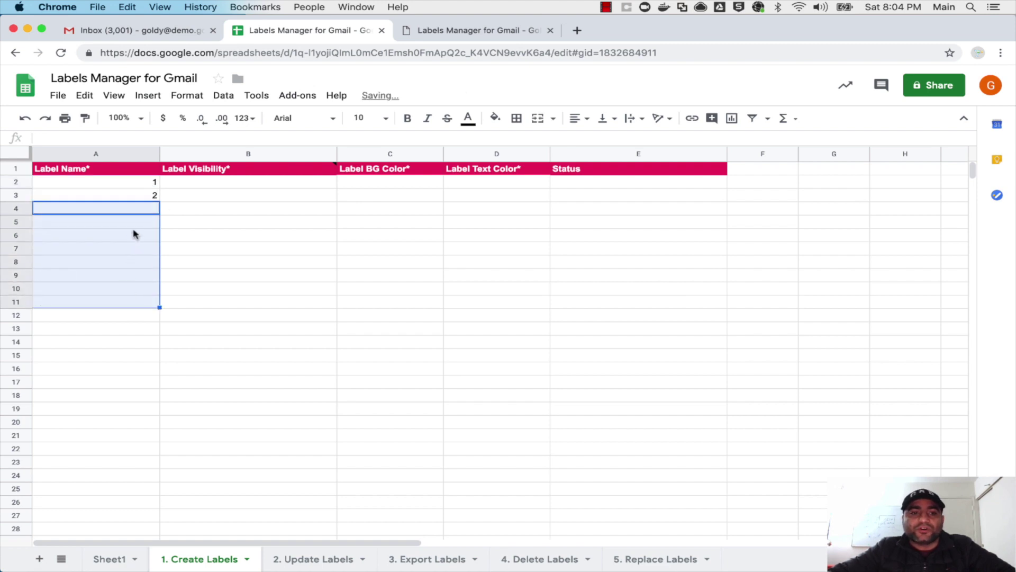
Enter label names 11 and 12 in A2 and A3
{"action": "left_click", "coordinate": [153, 185]}
{"action": "type", "text": "11"}
{"action": "key", "text": "Return"}
{"action": "type", "text": "1"}
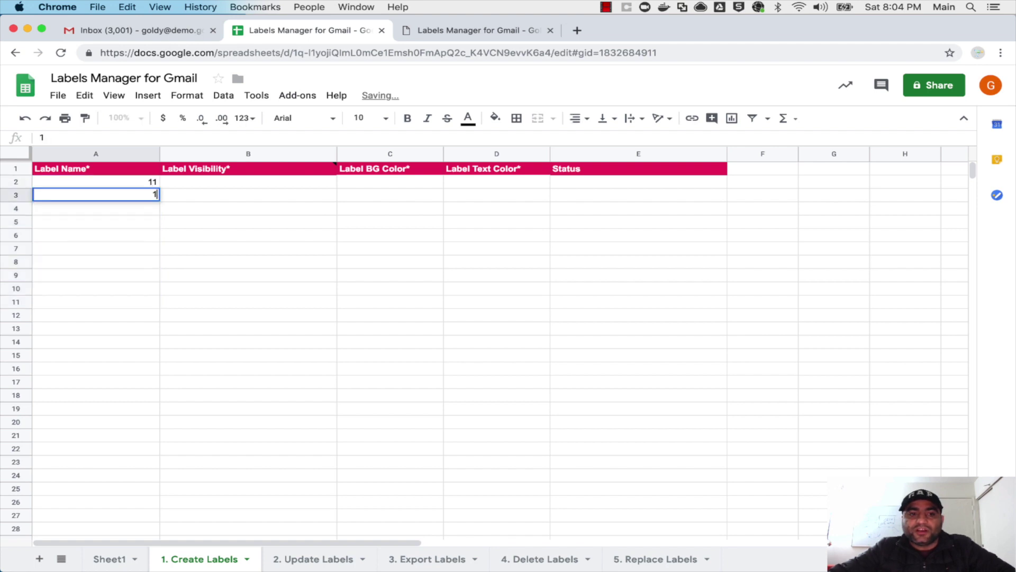
{"action": "left_click", "coordinate": [202, 186]}
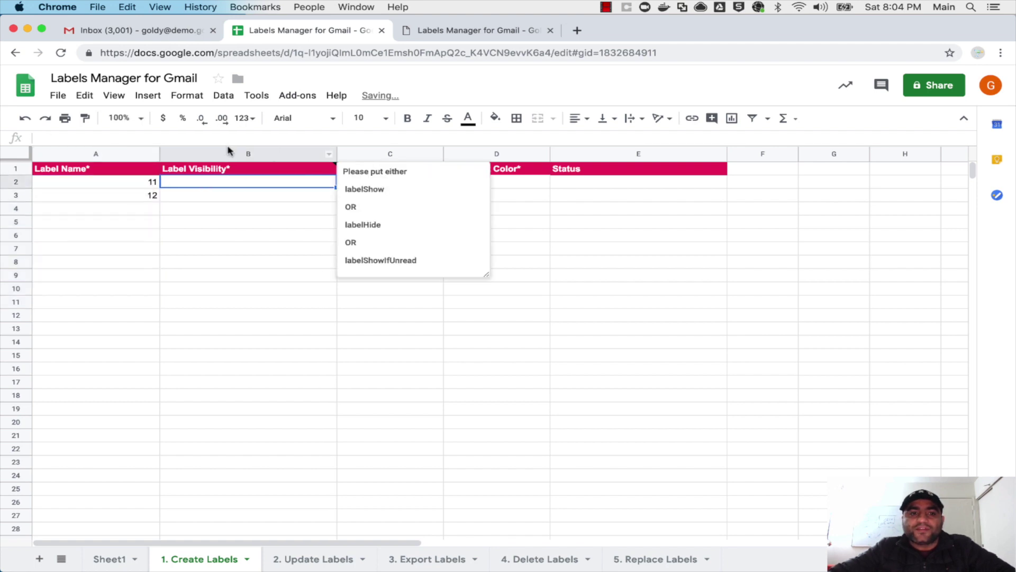
Create labels 11 and 12 with the add-on's light creation option and check them in Gmail's sidebar
{"action": "left_click", "coordinate": [297, 96]}
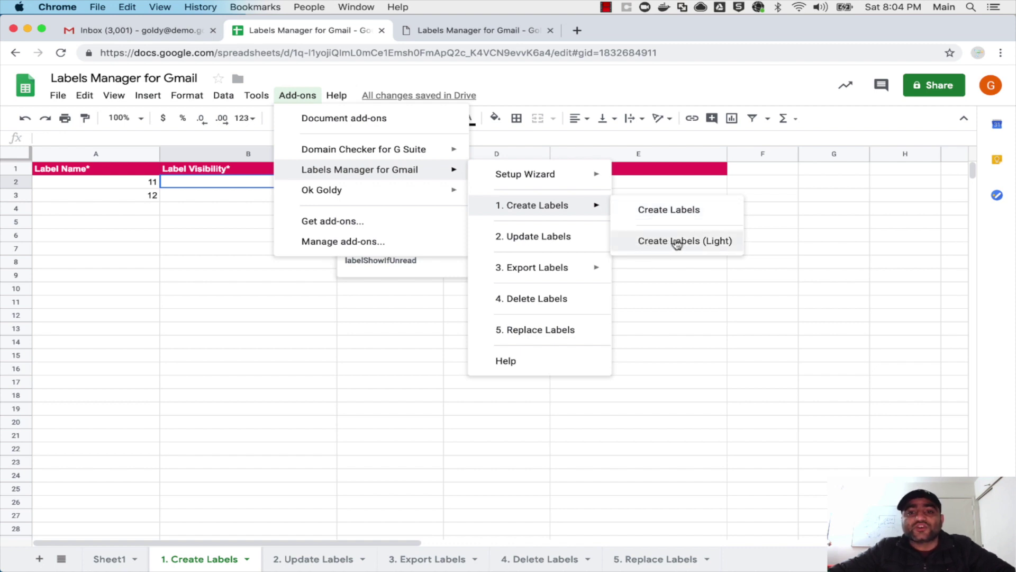
{"action": "left_click", "coordinate": [675, 243]}
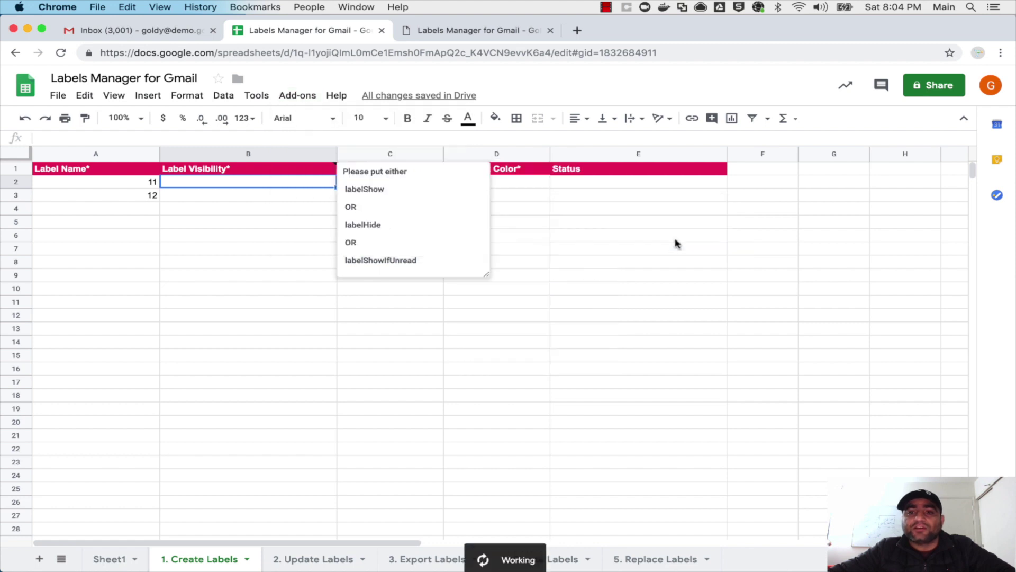
{"action": "left_click", "coordinate": [573, 263]}
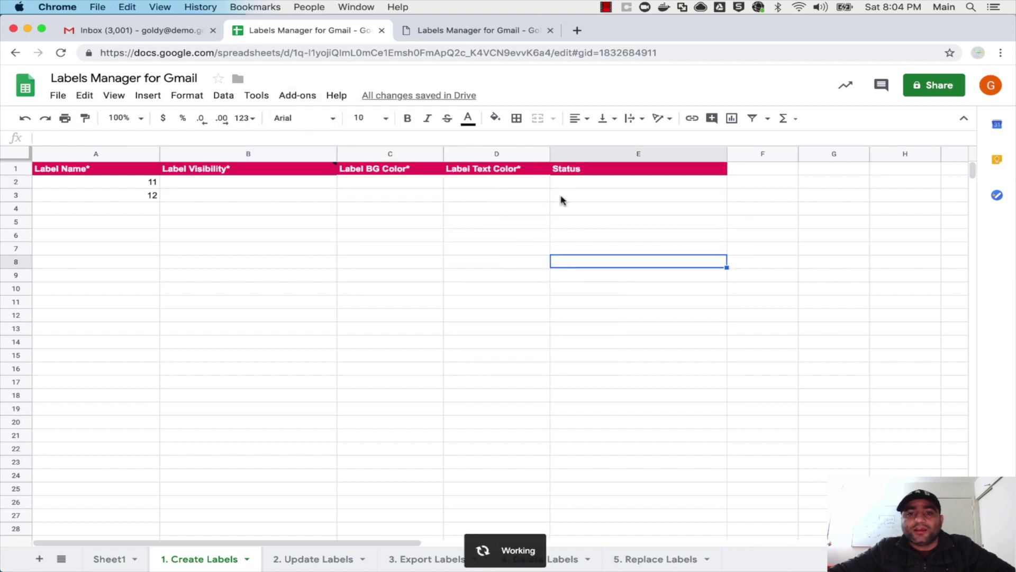
{"action": "left_click", "coordinate": [135, 30]}
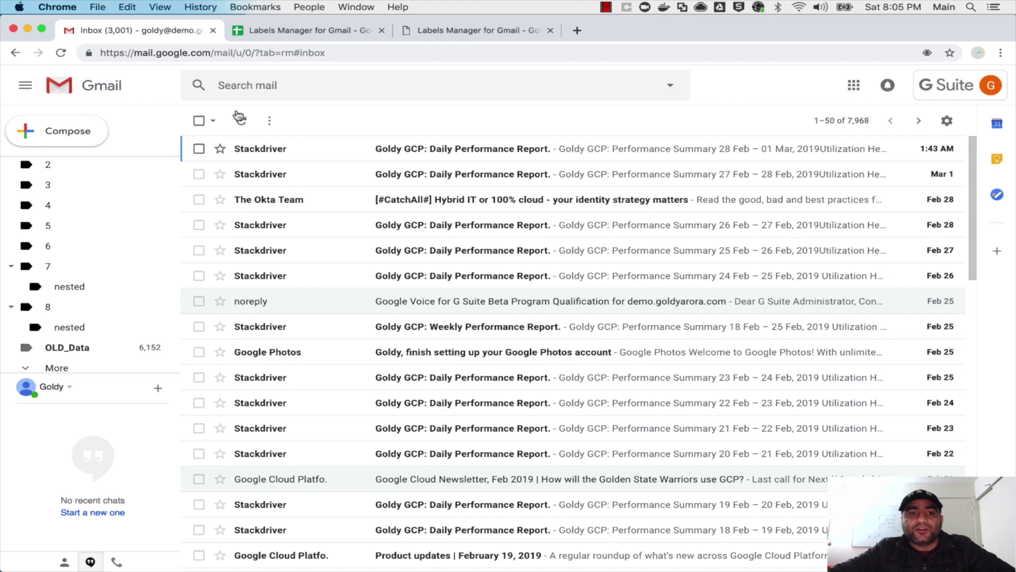
{"action": "scroll", "coordinate": [71, 283], "scroll_direction": "down", "scroll_amount": 1}
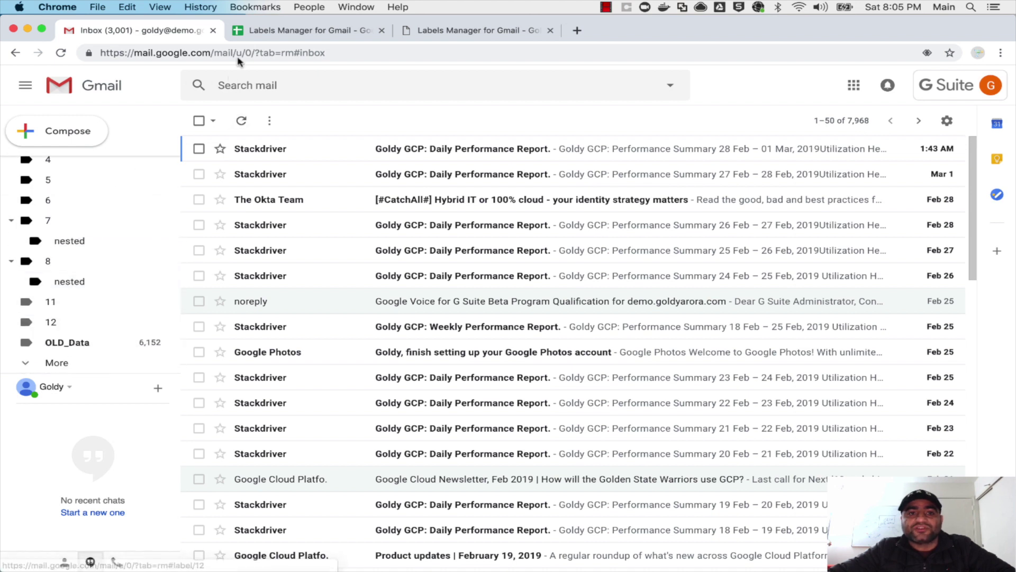
{"action": "left_click", "coordinate": [270, 31]}
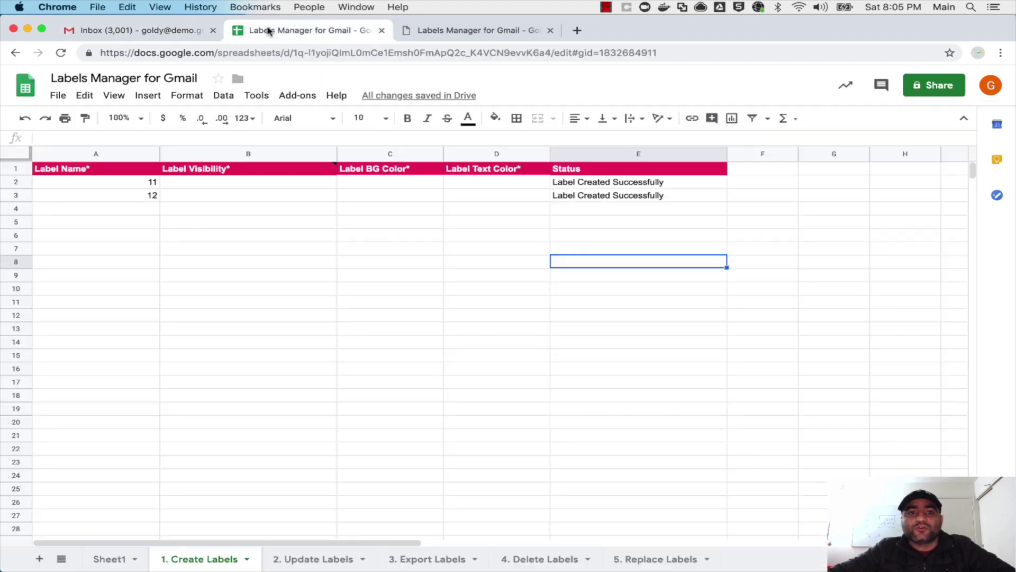
{"action": "left_click", "coordinate": [262, 185]}
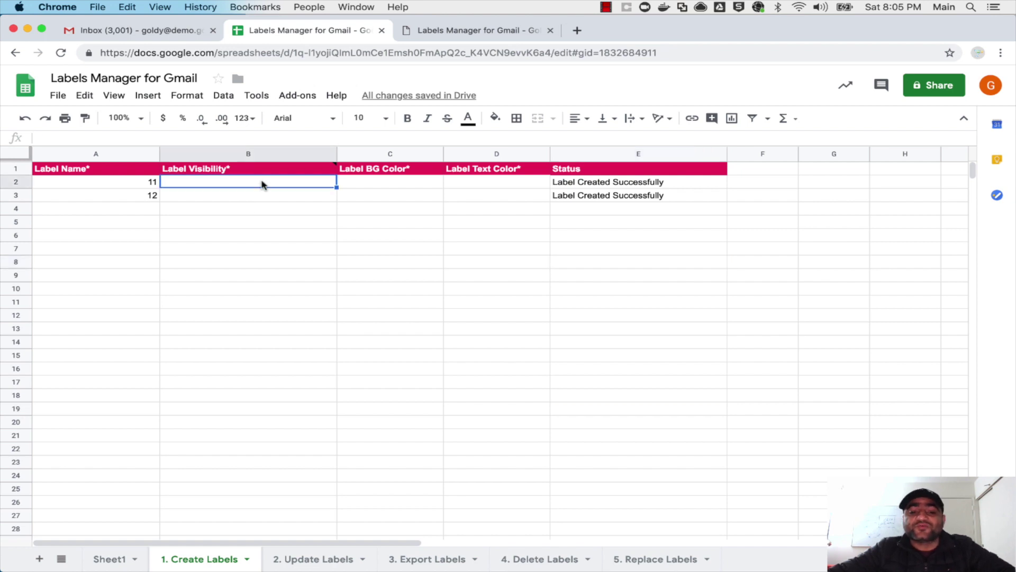